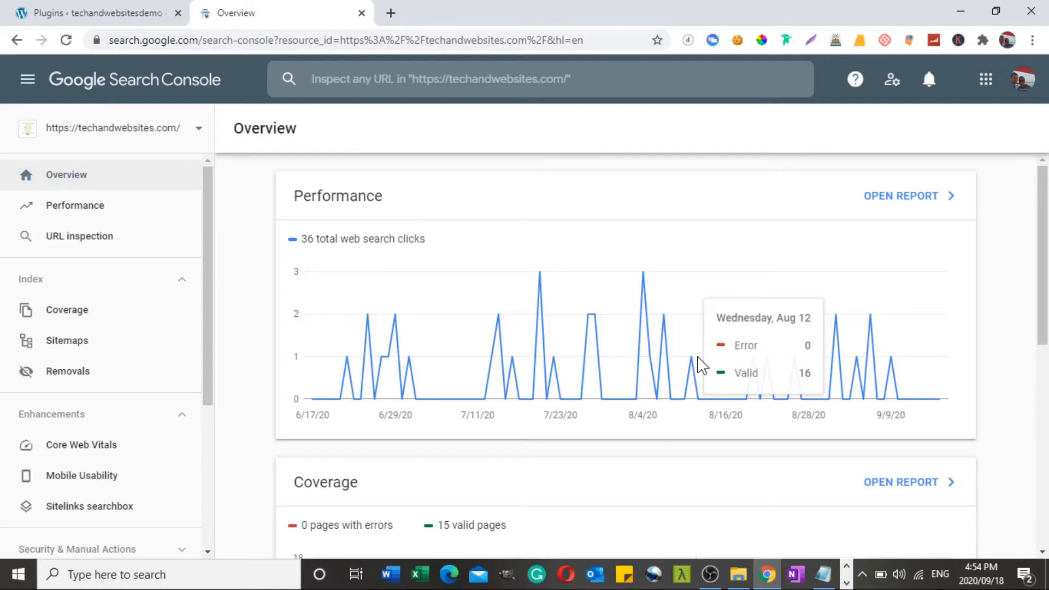
Switch to the WordPress admin and search the plugin directory for "yoast"
left_click(109, 12)
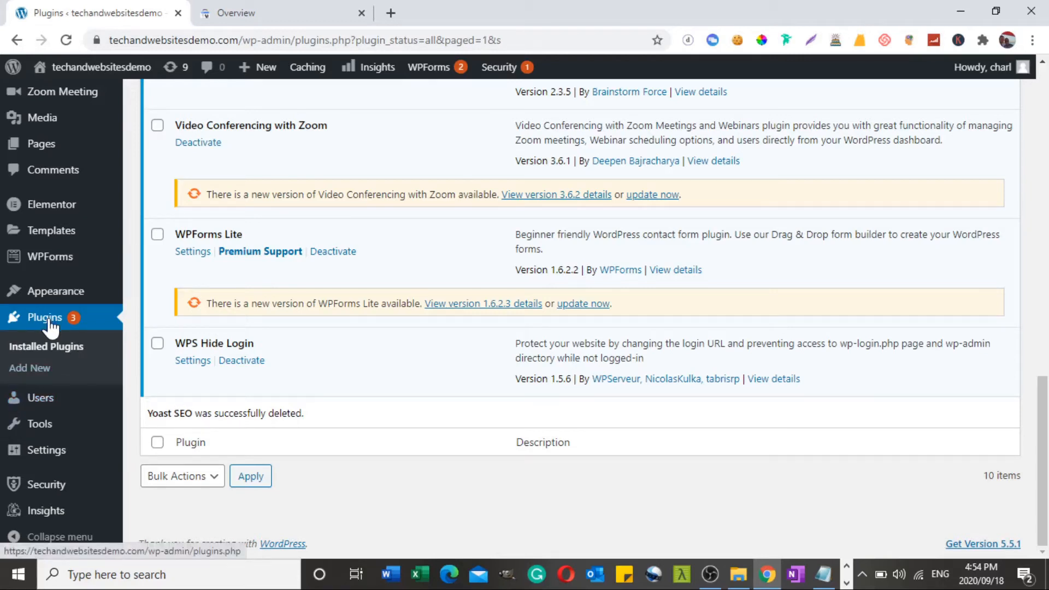
left_click(33, 370)
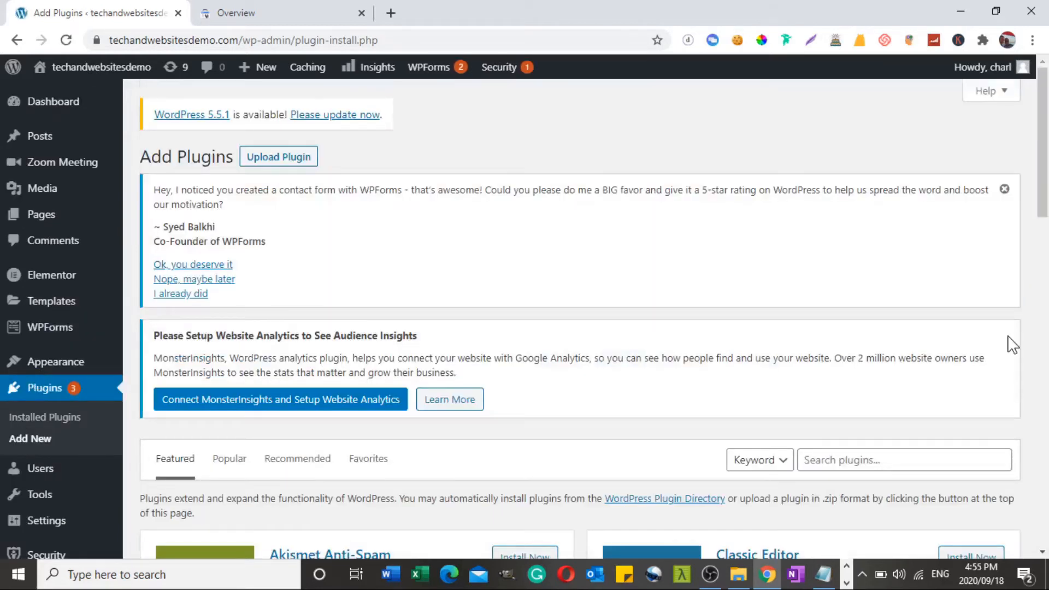
scroll(1011, 344, "down", 3)
left_click(825, 260)
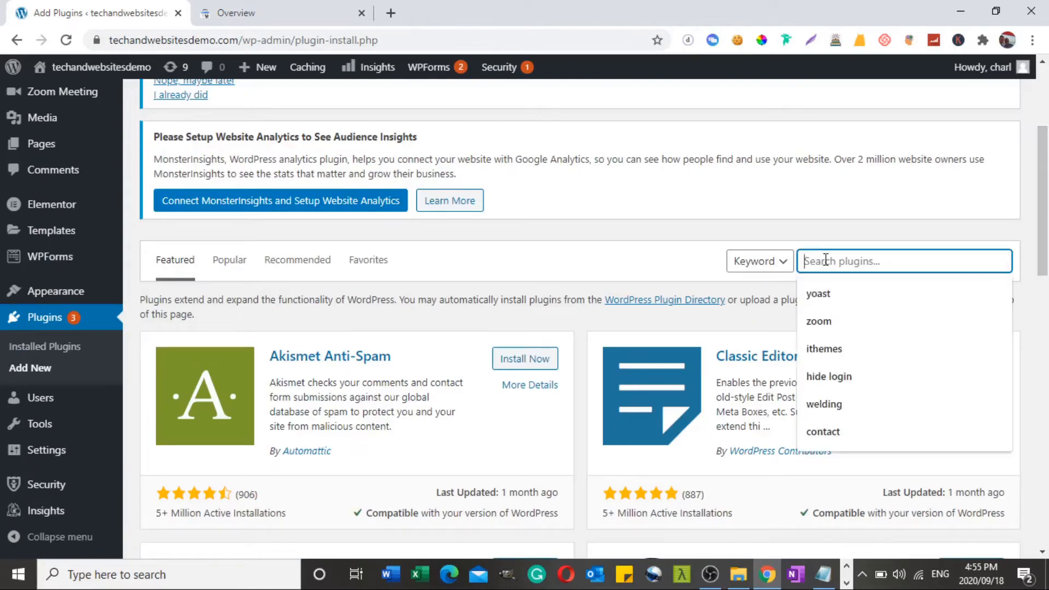
left_click(820, 285)
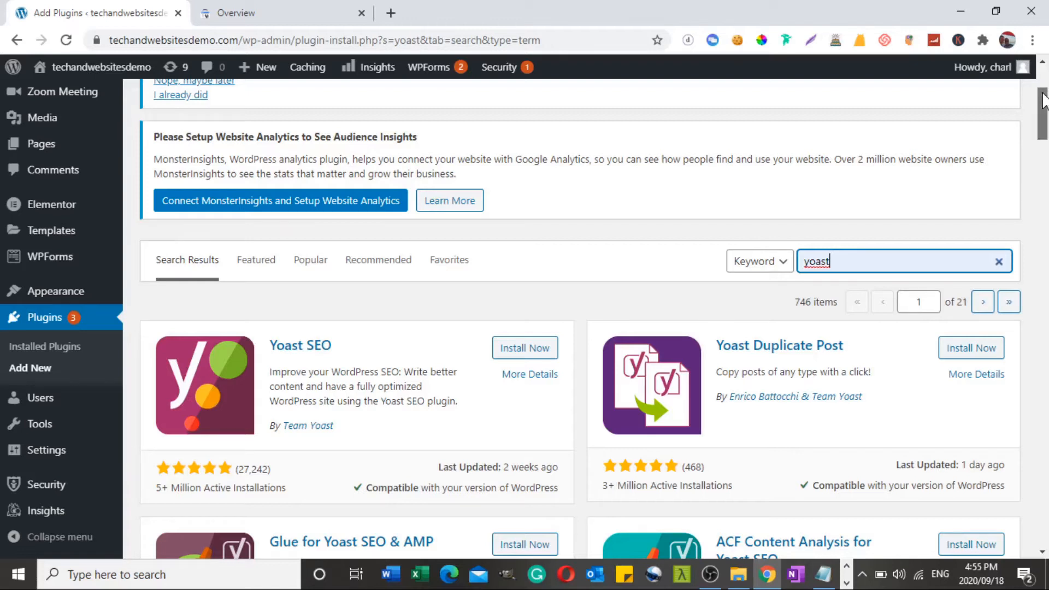
Install and activate the Yoast SEO plugin
scroll(657, 207, "down", 1)
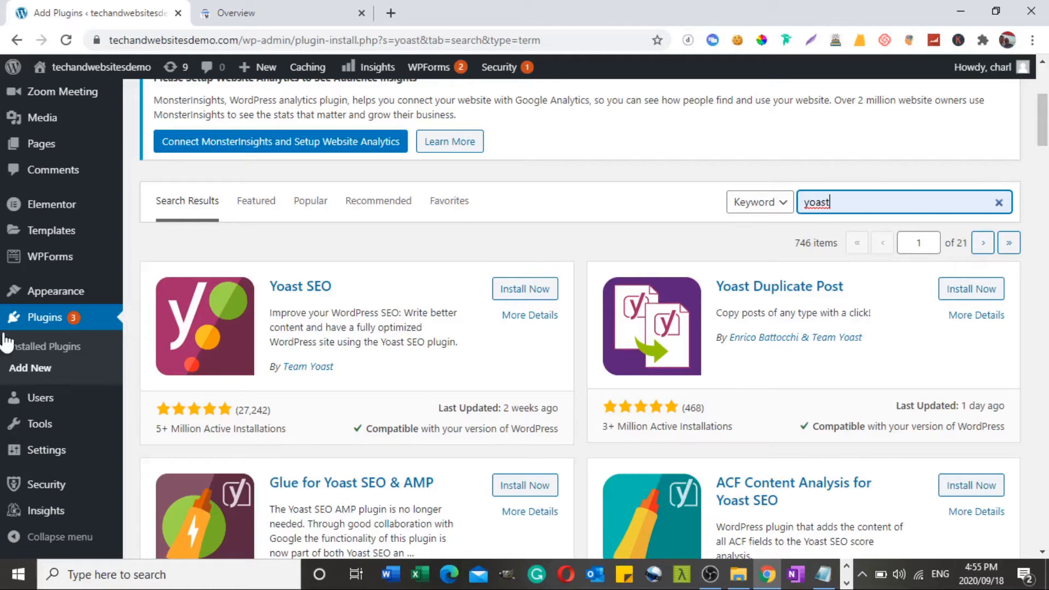
left_click(516, 293)
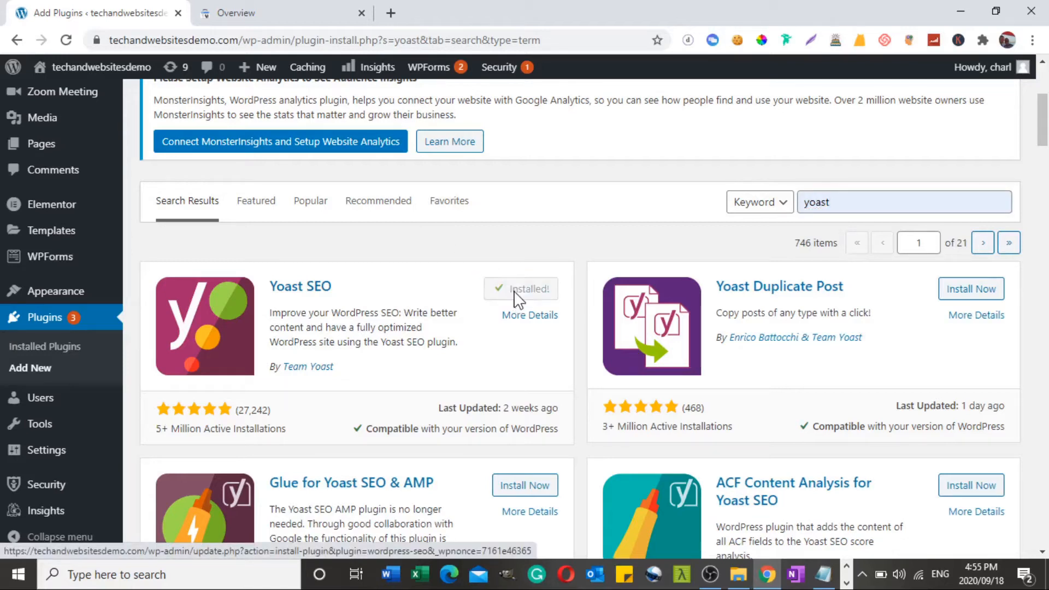
left_click(517, 295)
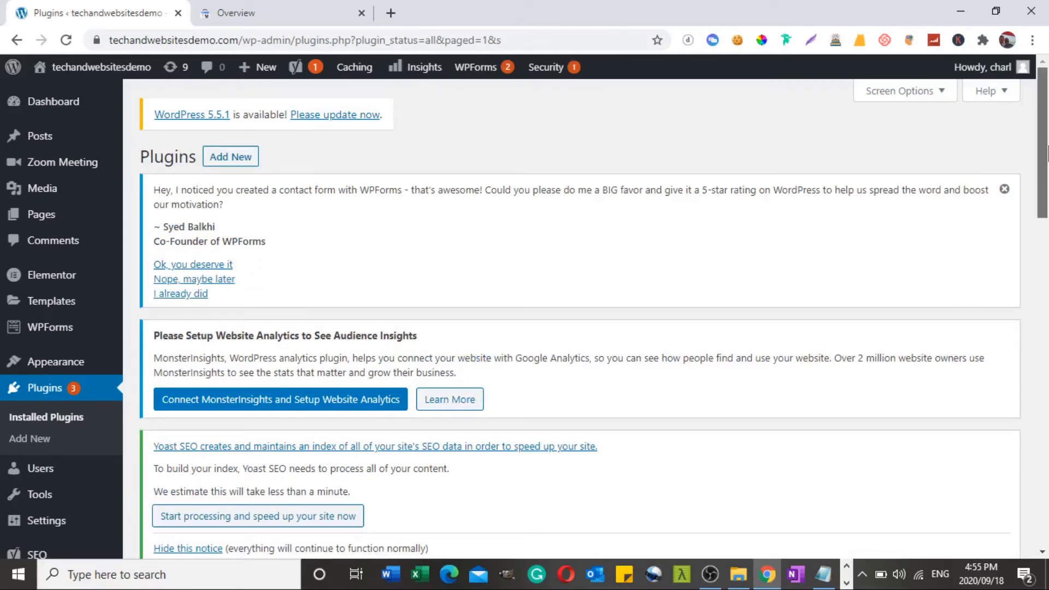
Open Yoast SEO's general settings and start the first-time configuration wizard
scroll(1046, 155, "down", 5)
mouse_move(41, 462)
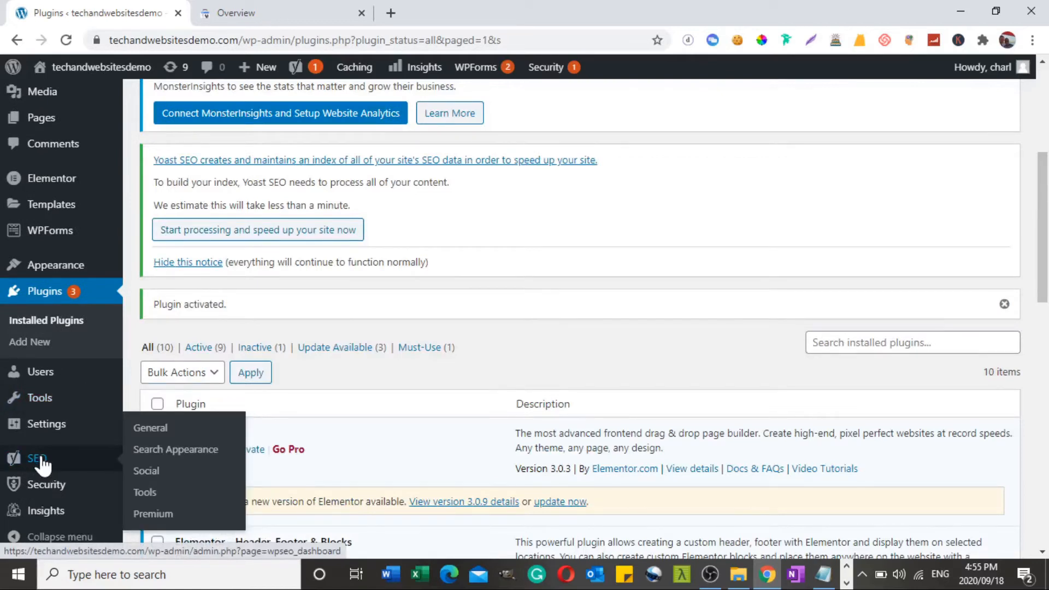
left_click(158, 436)
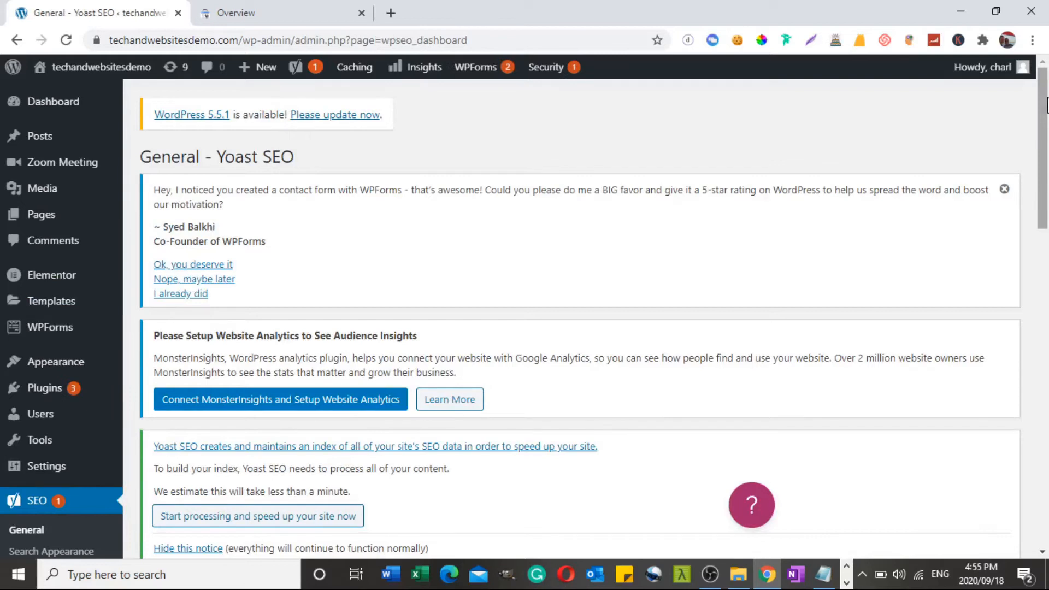
left_click_drag(1047, 106, 1047, 213)
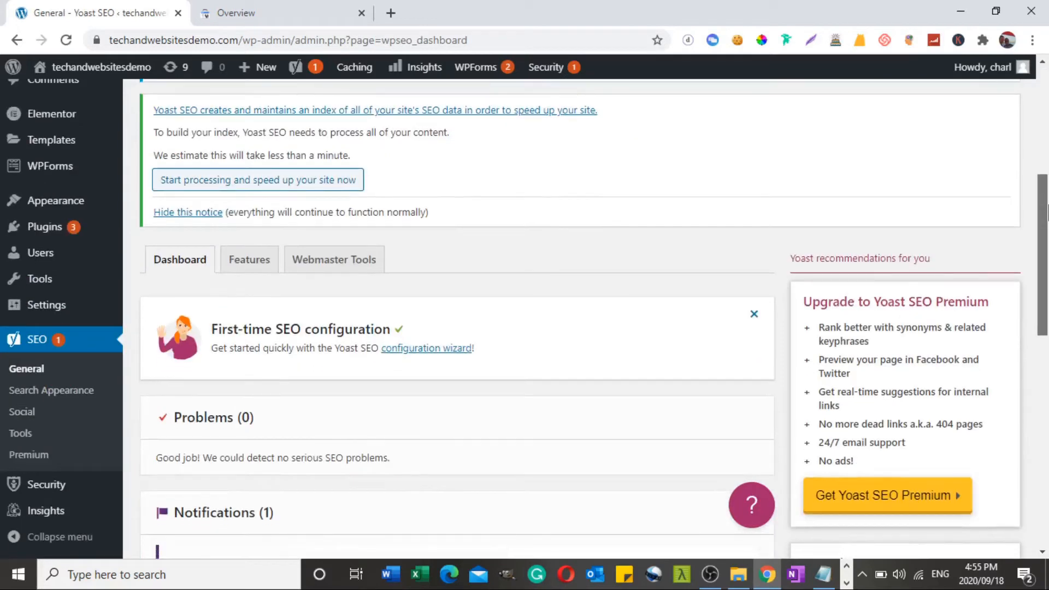
left_click_drag(1046, 213, 1047, 227)
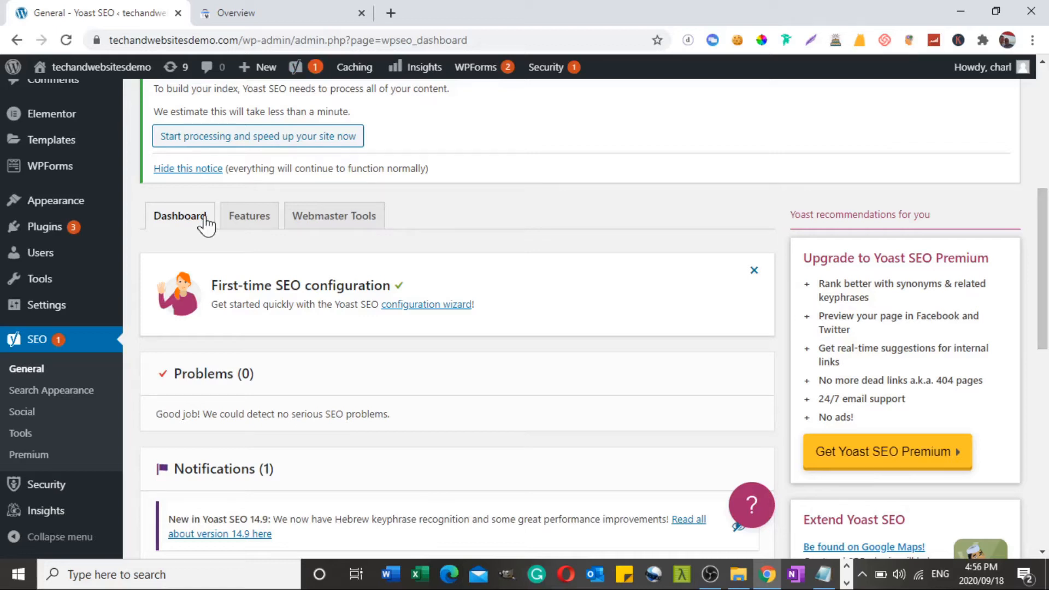
left_click_drag(1047, 216, 1046, 224)
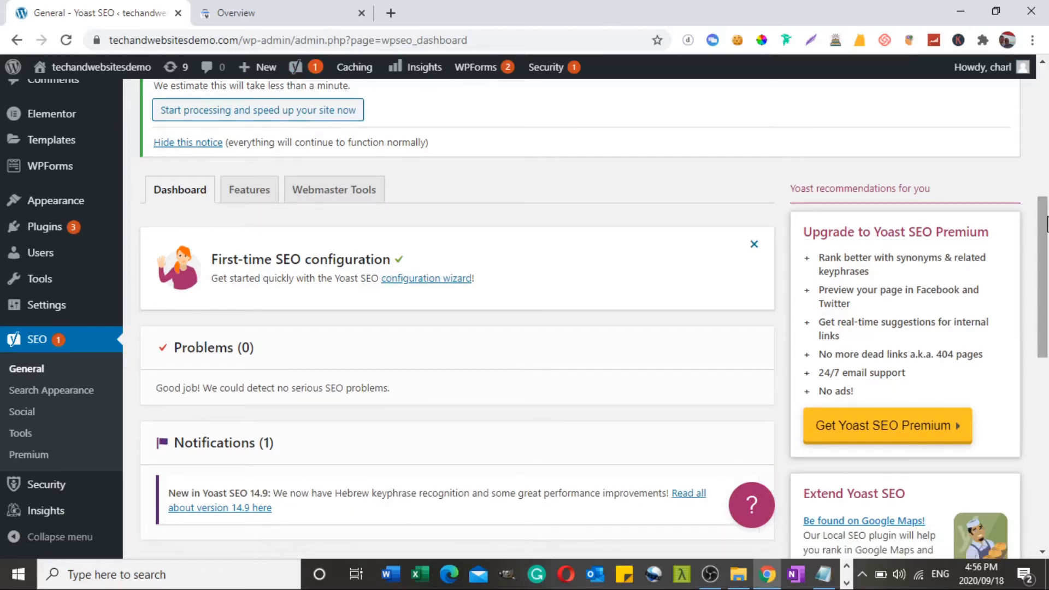
left_click(435, 280)
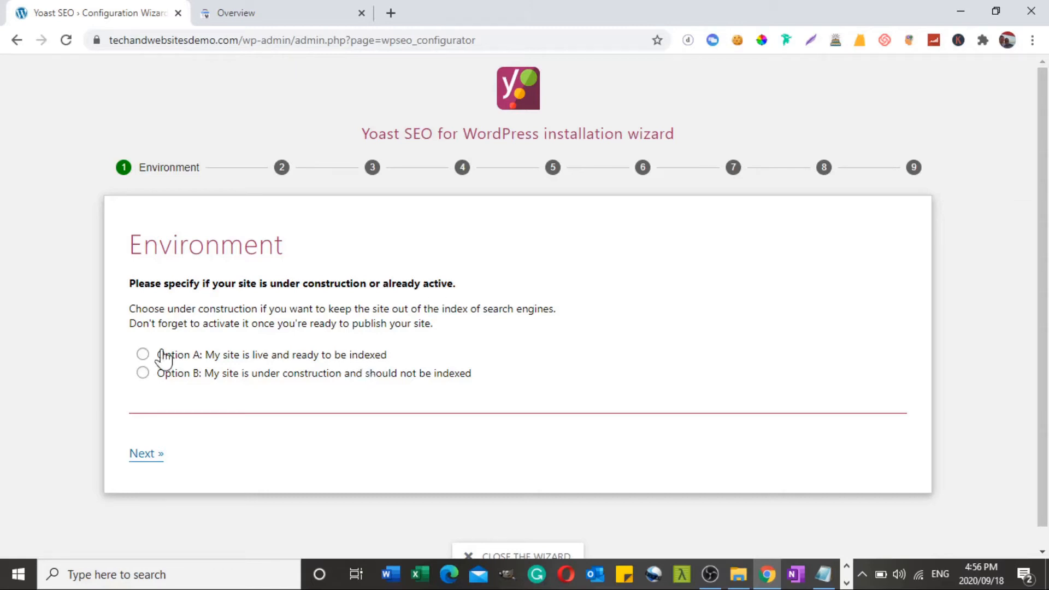
Declare the site live and ready to be indexed, and set its site type to a blog
left_click(143, 354)
left_click(149, 453)
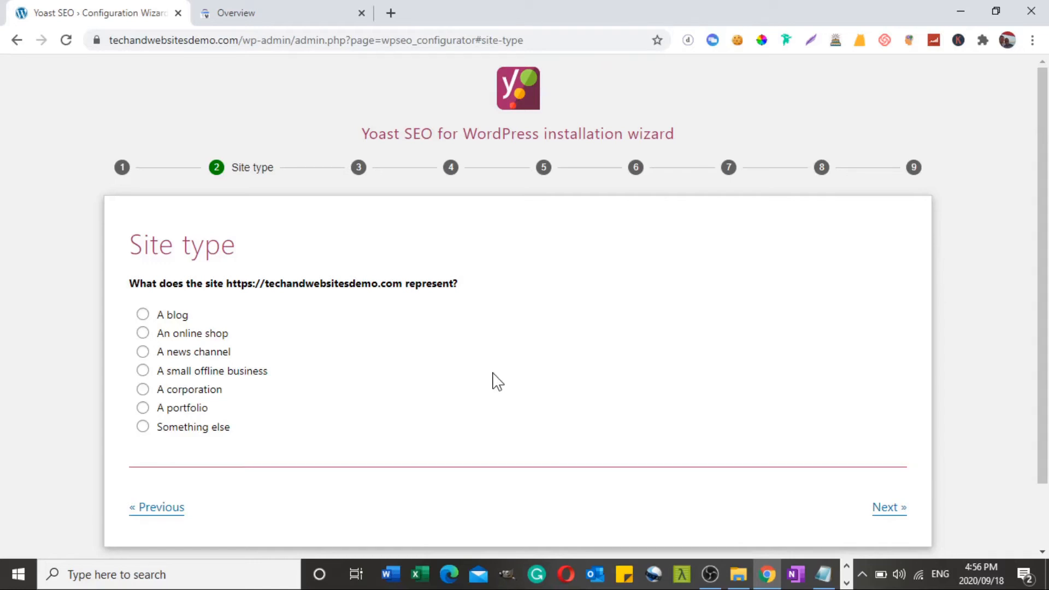
left_click(143, 315)
left_click(901, 508)
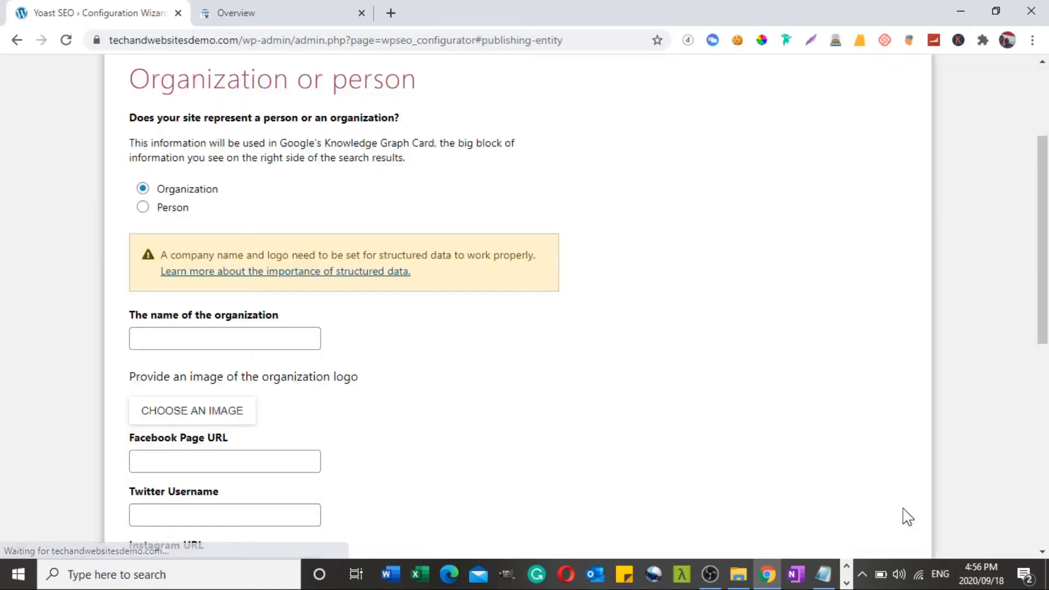
Enter "Tech and Websites" as the organization name, leave the logo and social profiles empty, and continue to search engine visibility
left_click(229, 333)
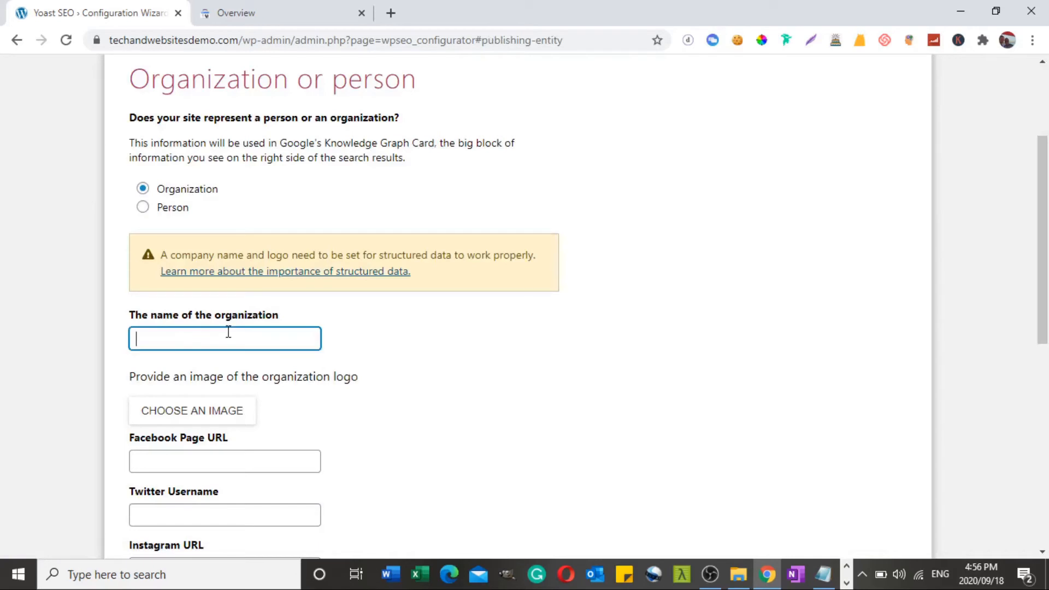
type("Tech and Websites")
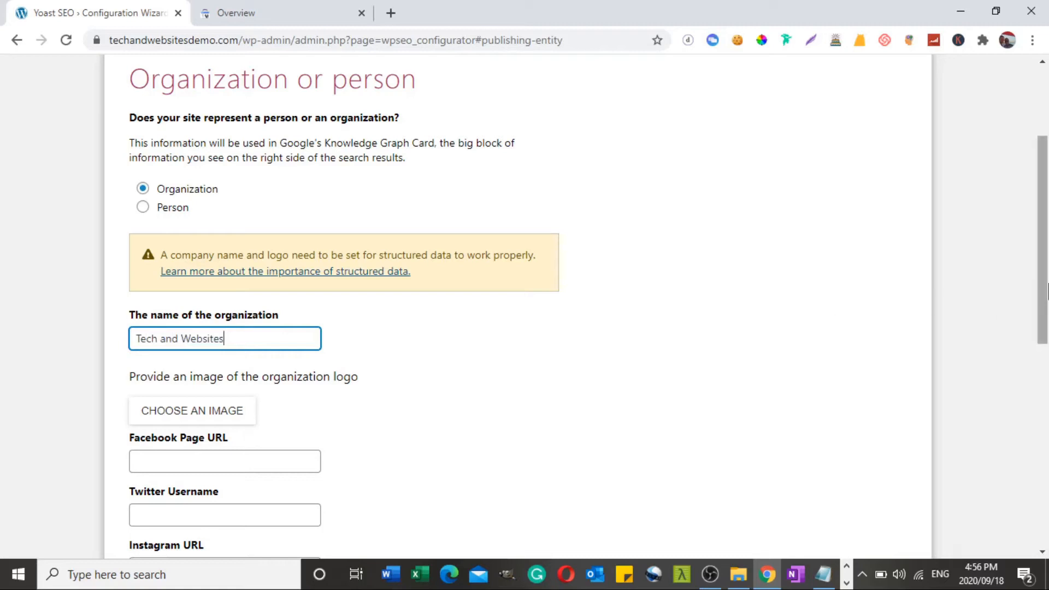
scroll(1047, 306, "down", 1)
scroll(1047, 307, "down", 2)
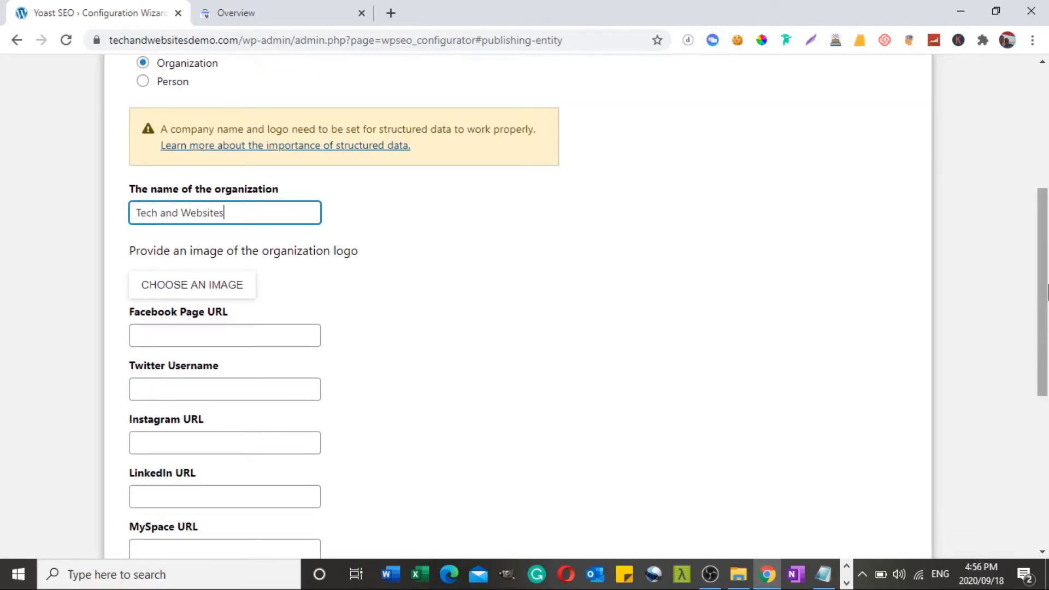
left_click_drag(1047, 289, 1046, 440)
left_click(878, 437)
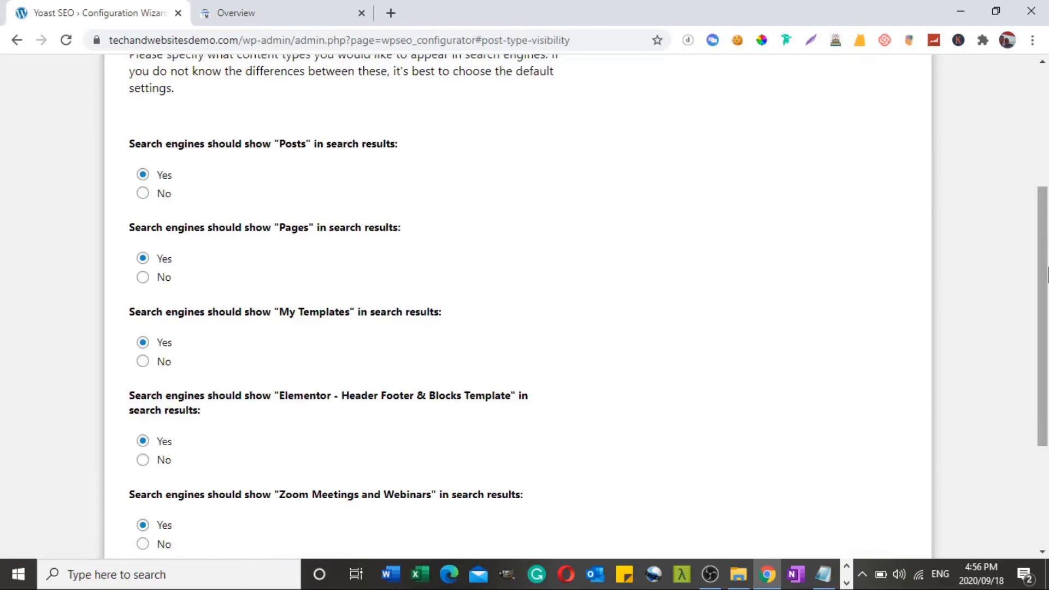
Exclude My Templates, Elementor - Header Footer & Blocks Template, and Zoom Meetings and Webinars from search results, and accept No for multiple authors
left_click_drag(1047, 288, 1047, 220)
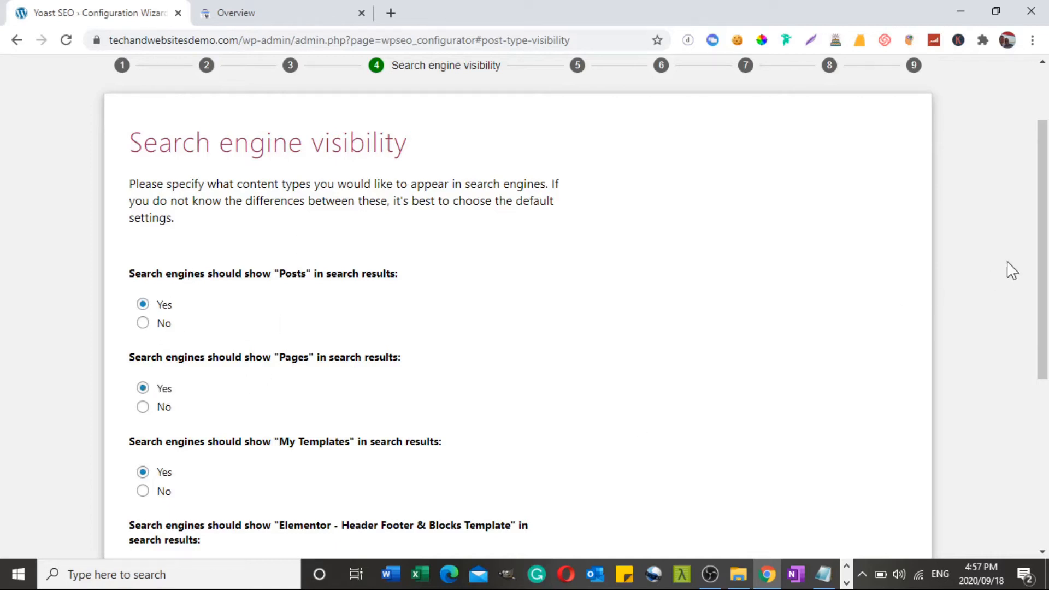
scroll(1046, 243, "down", 1)
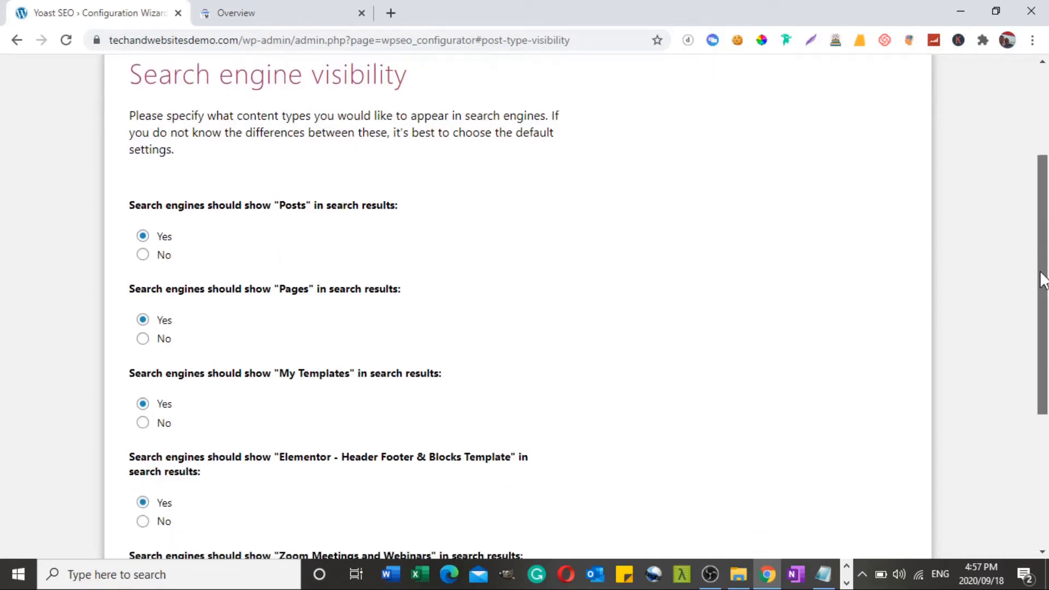
left_click(143, 423)
scroll(1047, 434, "down", 2)
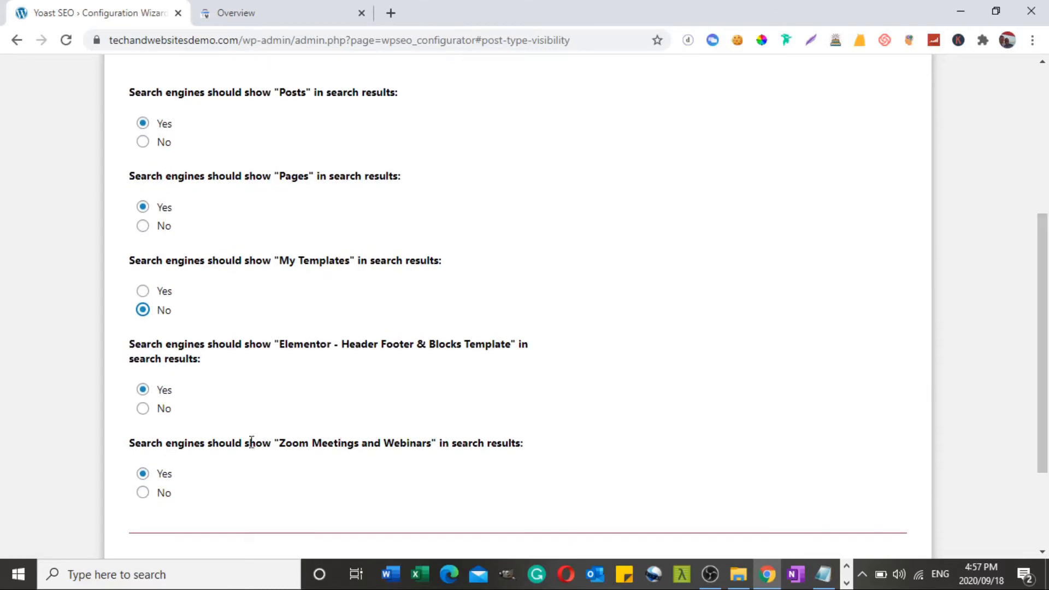
left_click(143, 408)
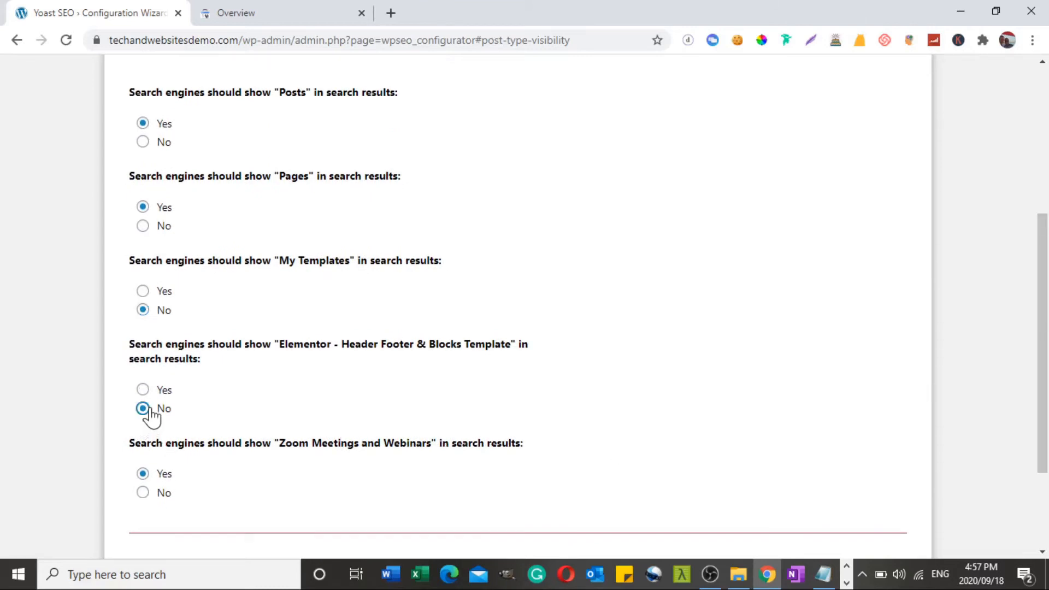
left_click(143, 493)
left_click_drag(1046, 408, 1039, 477)
left_click(886, 434)
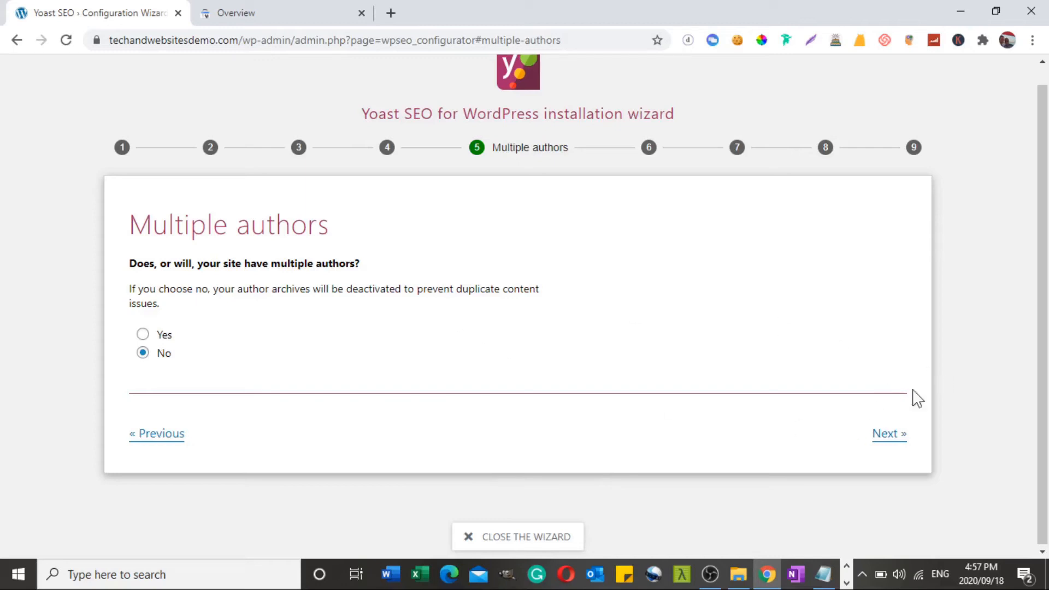
left_click(892, 432)
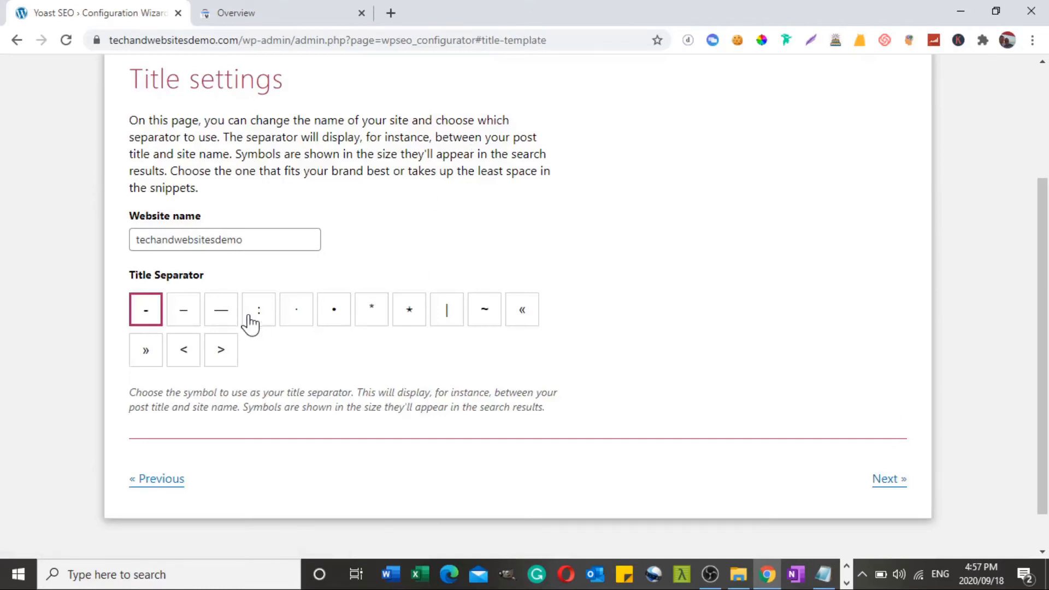
Open google.com in a new browser tab and search for "fat loss"
left_click(396, 13)
type("goog")
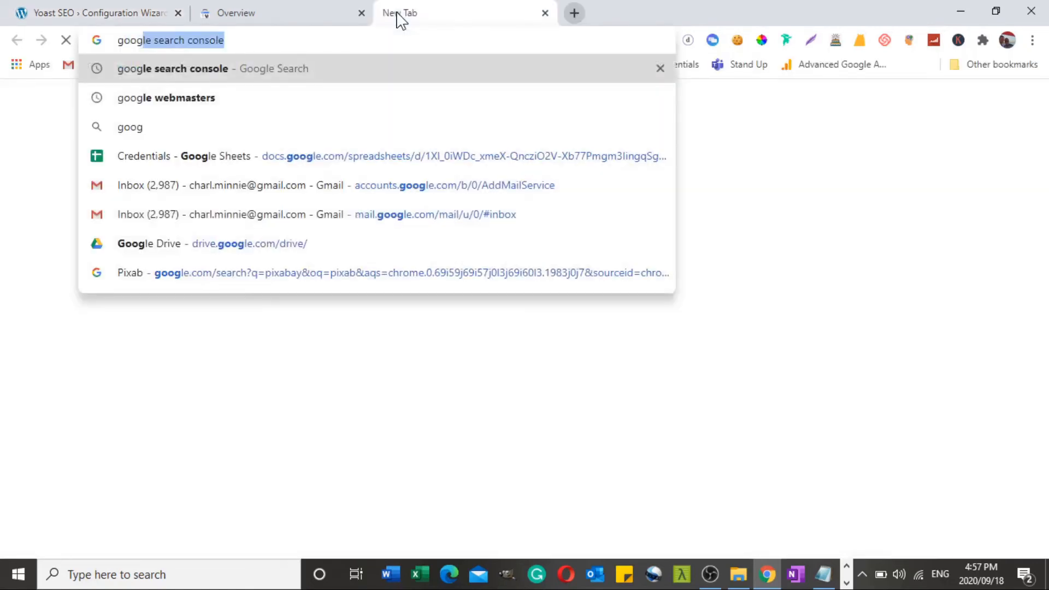
type("le.com")
key("Return")
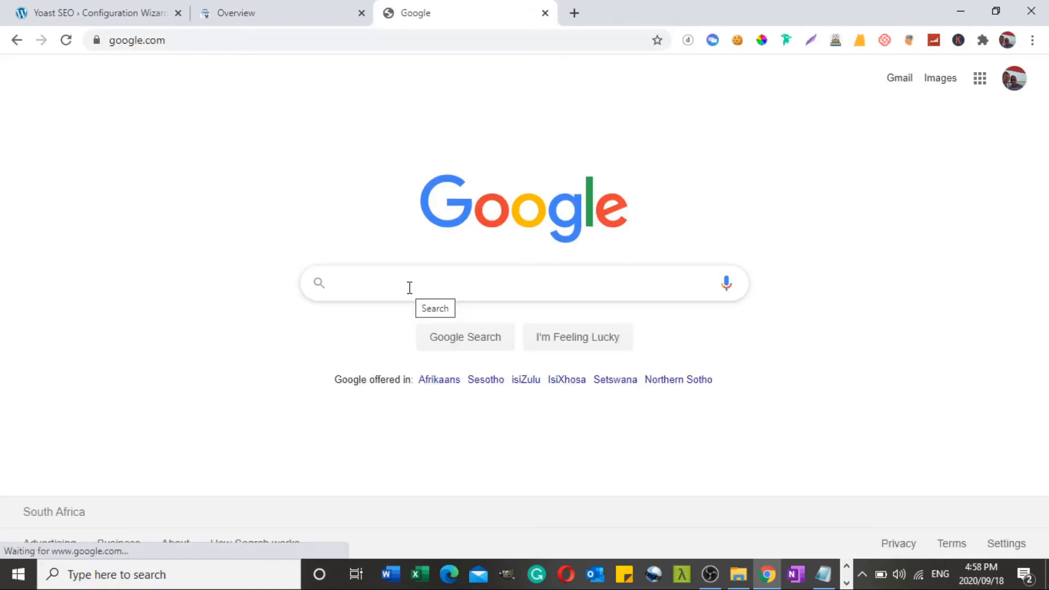
type("fat loss")
key("Return")
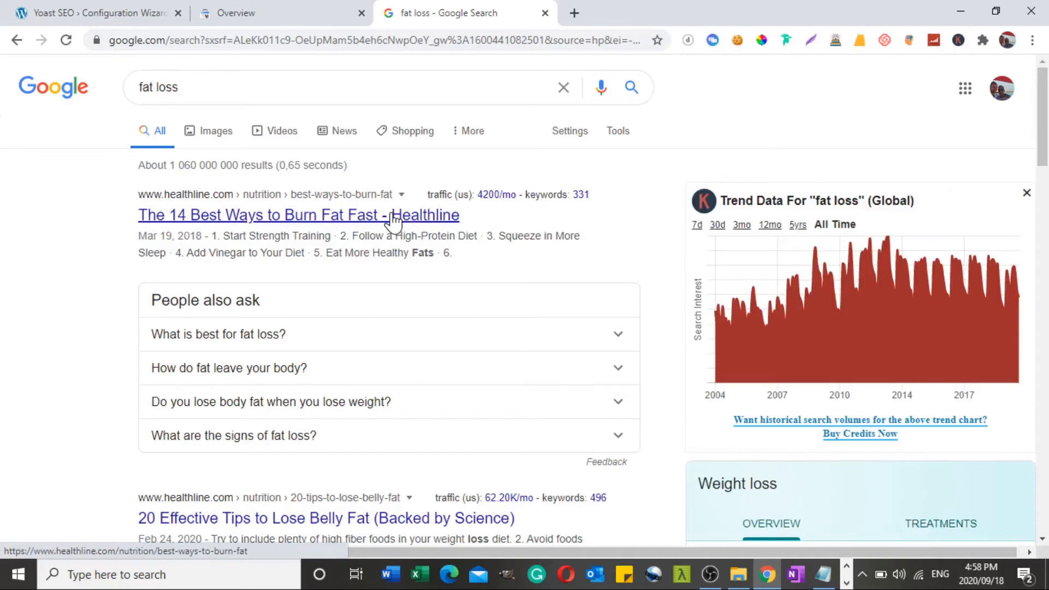
Examine how the search result titles separate the page title from the site name, and close the search tab
left_click(394, 217)
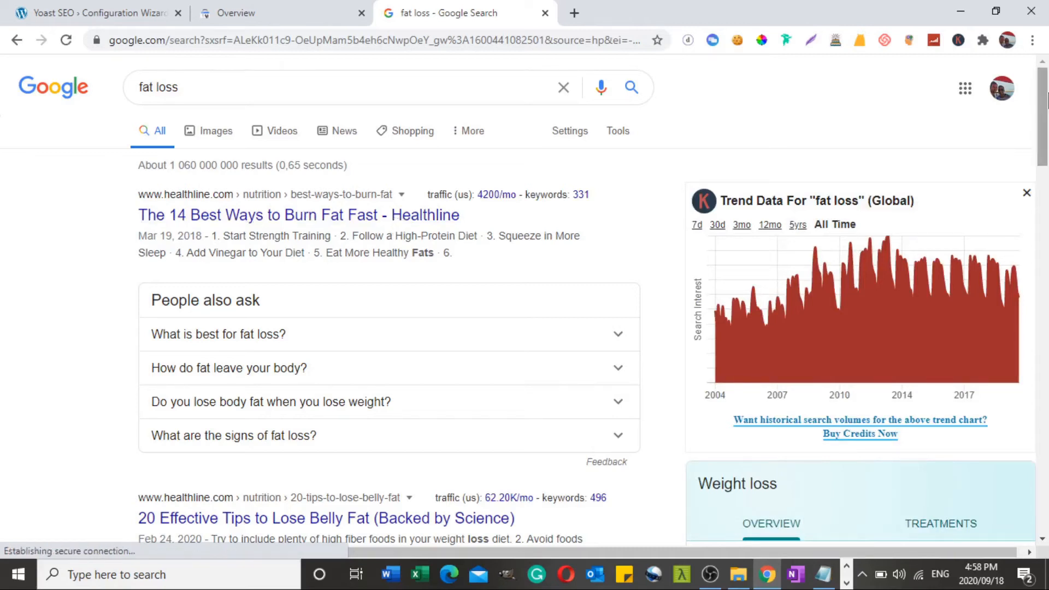
left_click_drag(1047, 97, 1047, 158)
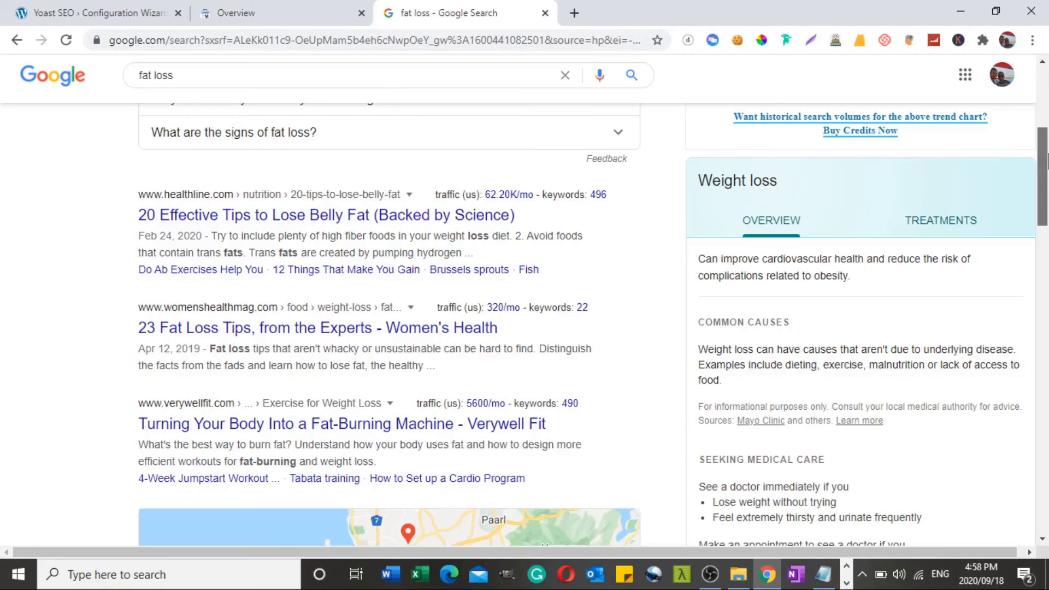
scroll(381, 227, "down", 2)
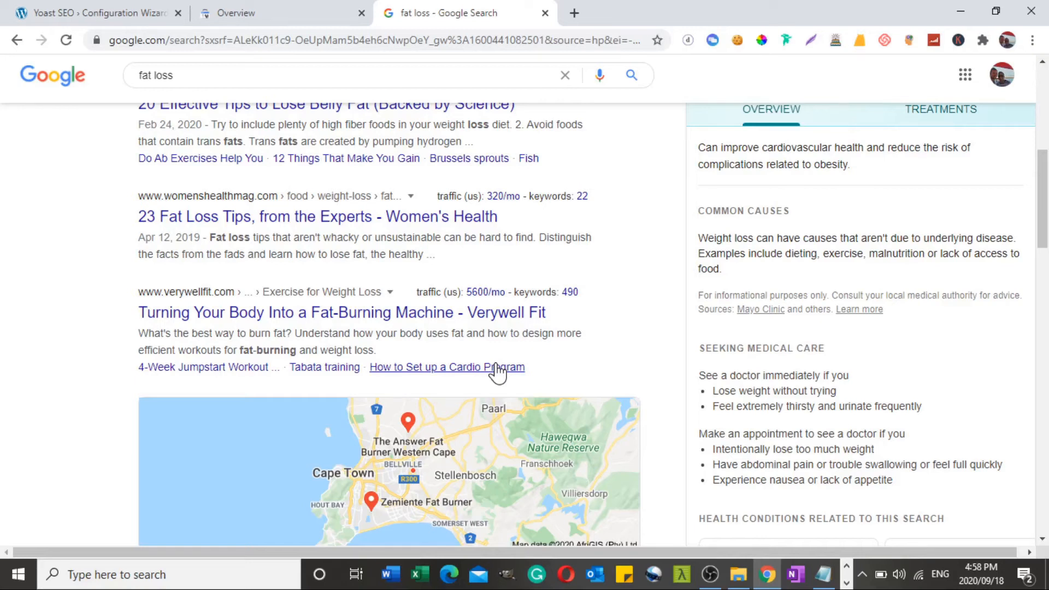
scroll(497, 371, "down", 10)
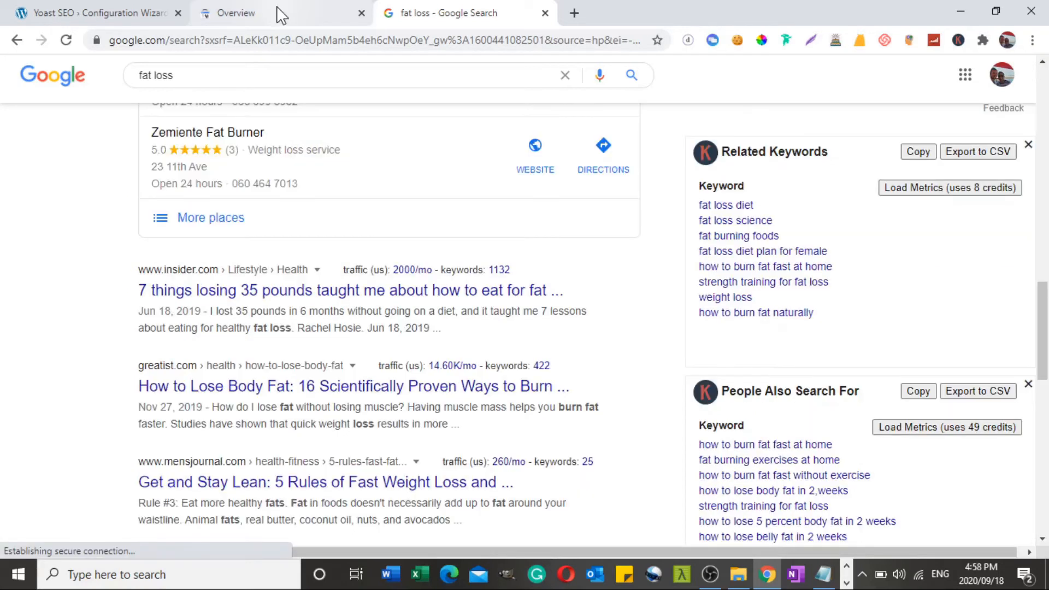
key("ctrl+w")
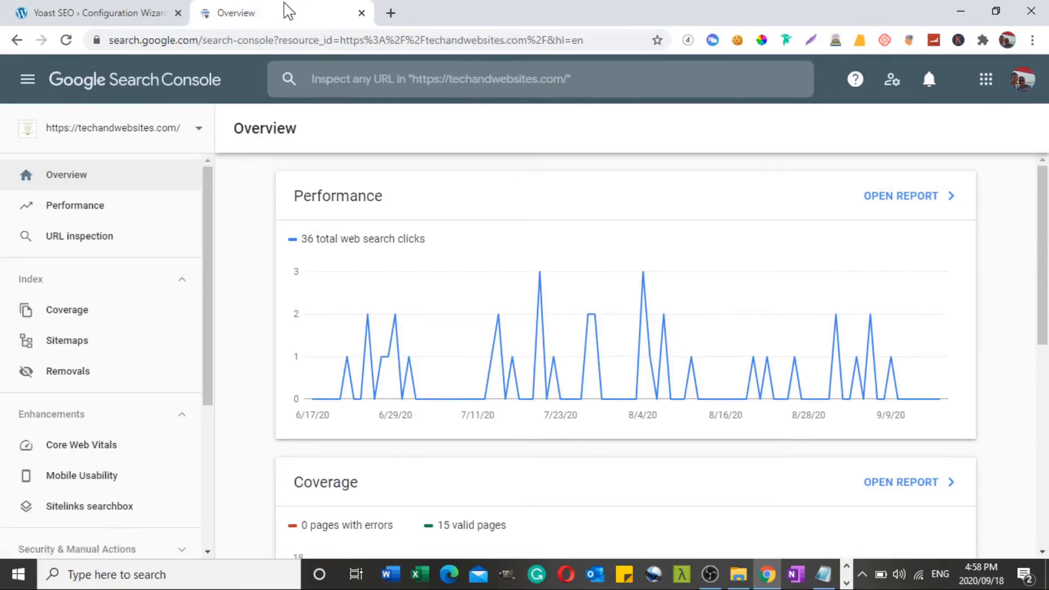
Return to the wizard's title settings, choose the vertical bar "|" as title separator, and continue to the newsletter page
key("ctrl+shift+Tab")
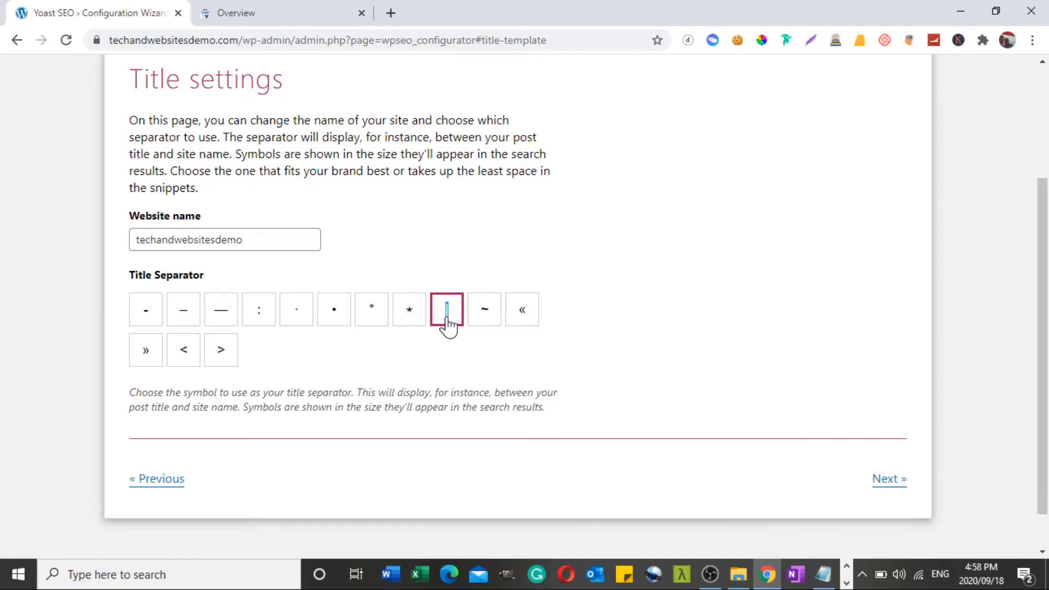
left_click(889, 479)
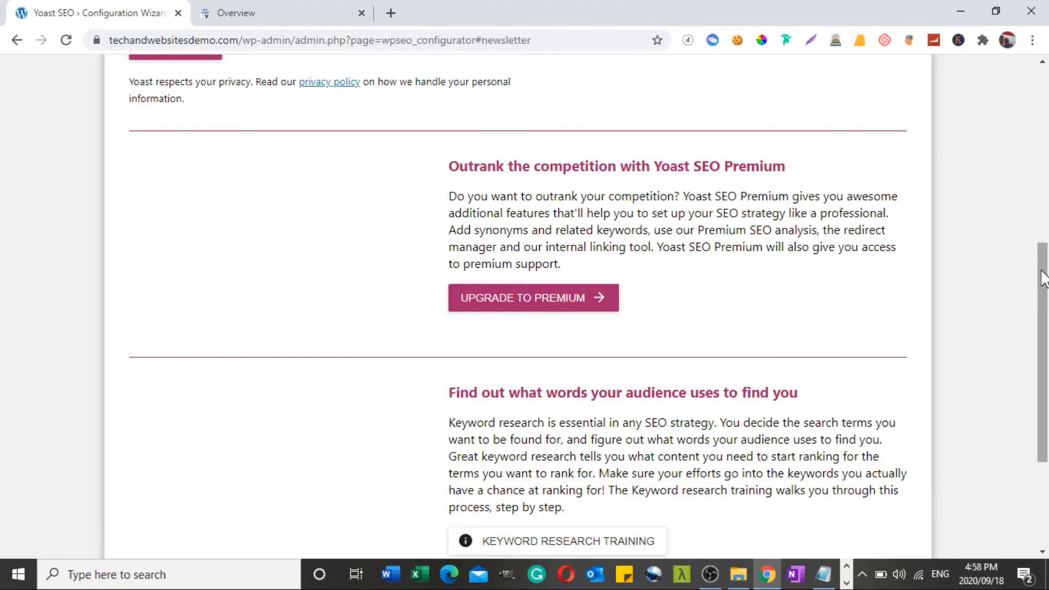
scroll(286, 184, "up", 3)
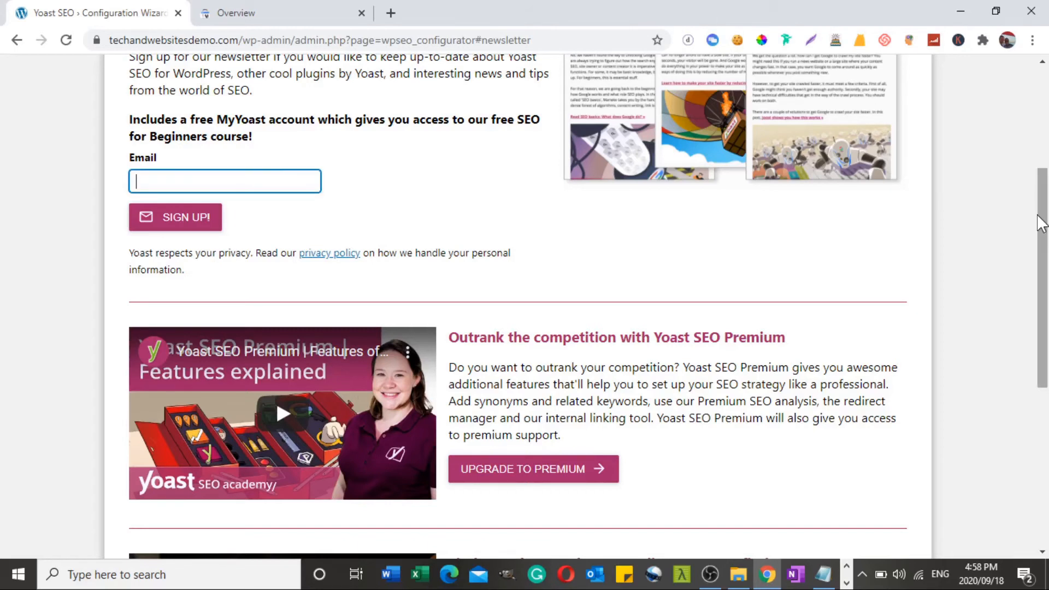
Skip the newsletter sign-up, continue to the end of the configuration wizard, and close it to return to the Yoast SEO general settings
left_click_drag(1040, 223, 1046, 350)
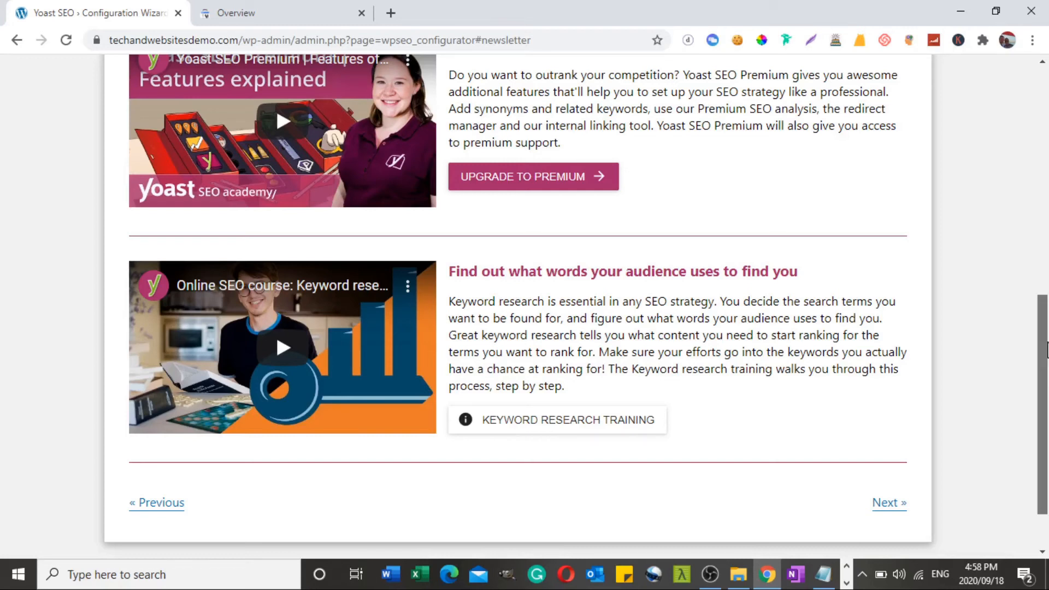
left_click(889, 502)
left_click(894, 458)
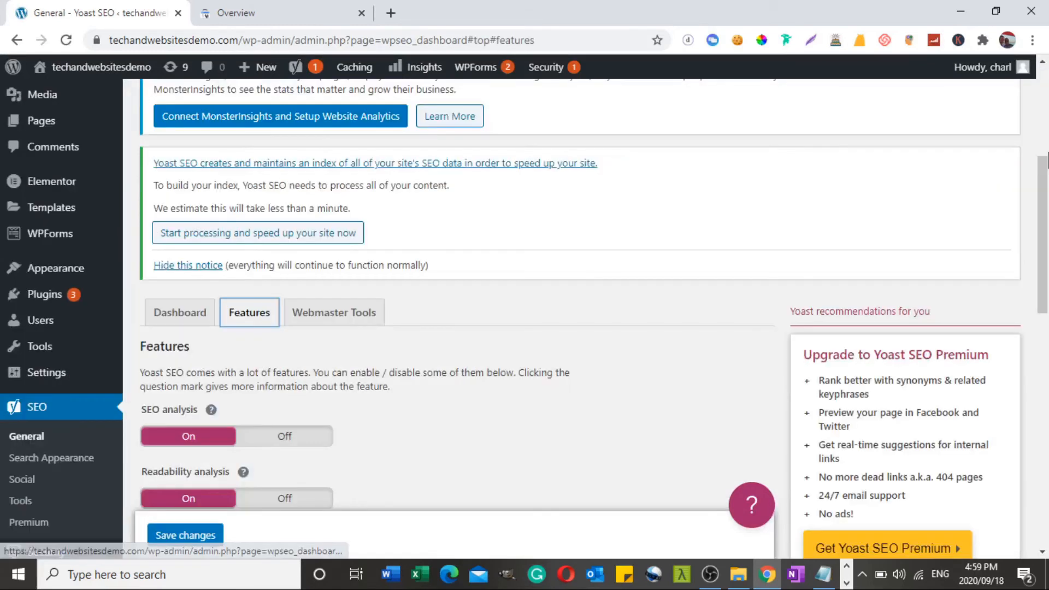
Review the Yoast SEO feature switches, and open Google Search Console's verification page from the Webmaster Tools verification settings
left_click_drag(1044, 196, 1044, 197)
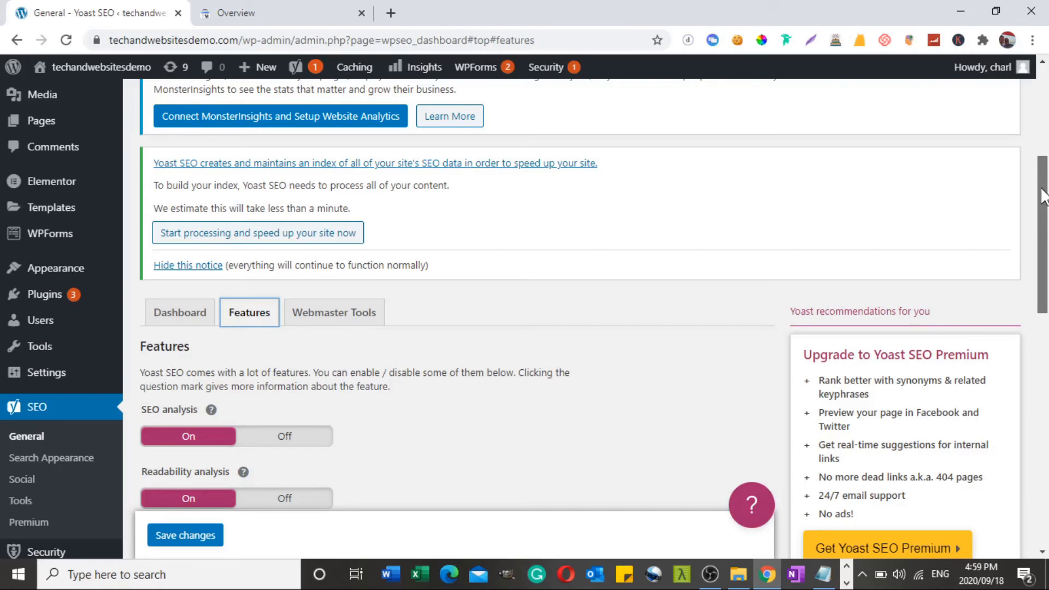
left_click_drag(1044, 196, 1046, 264)
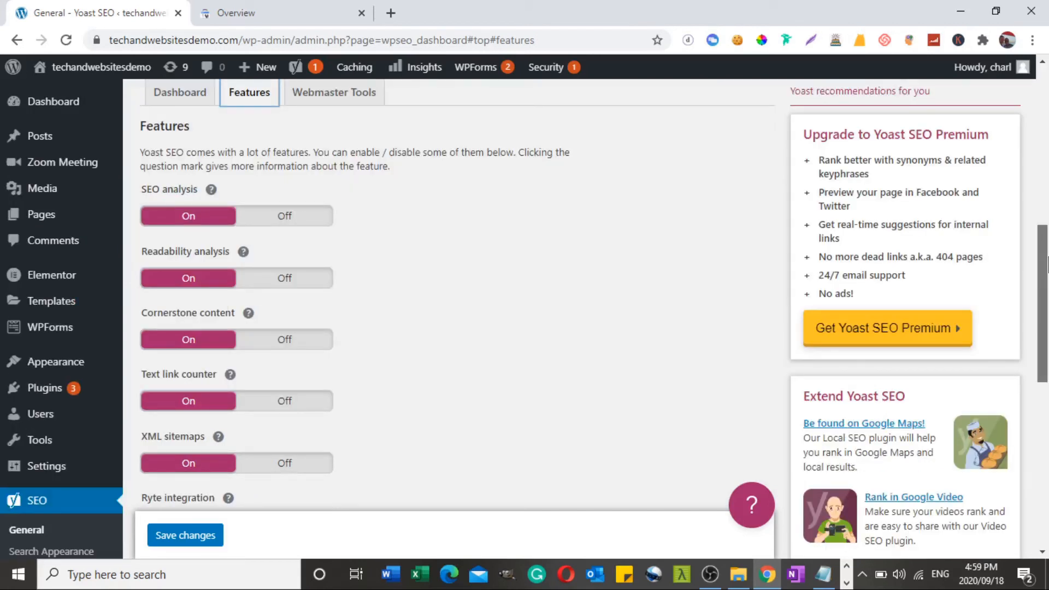
left_click(334, 93)
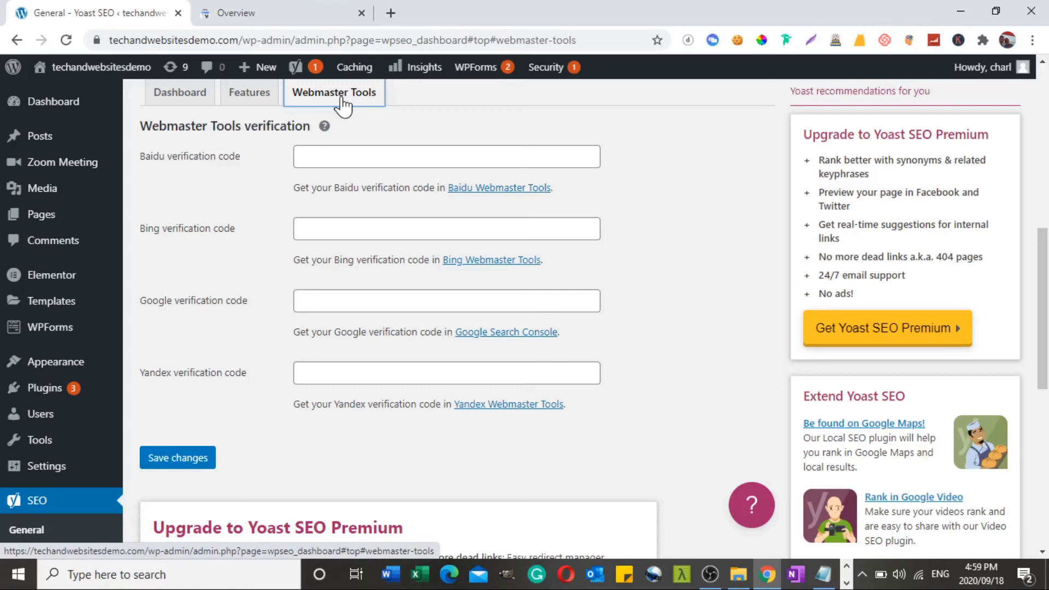
left_click(504, 333)
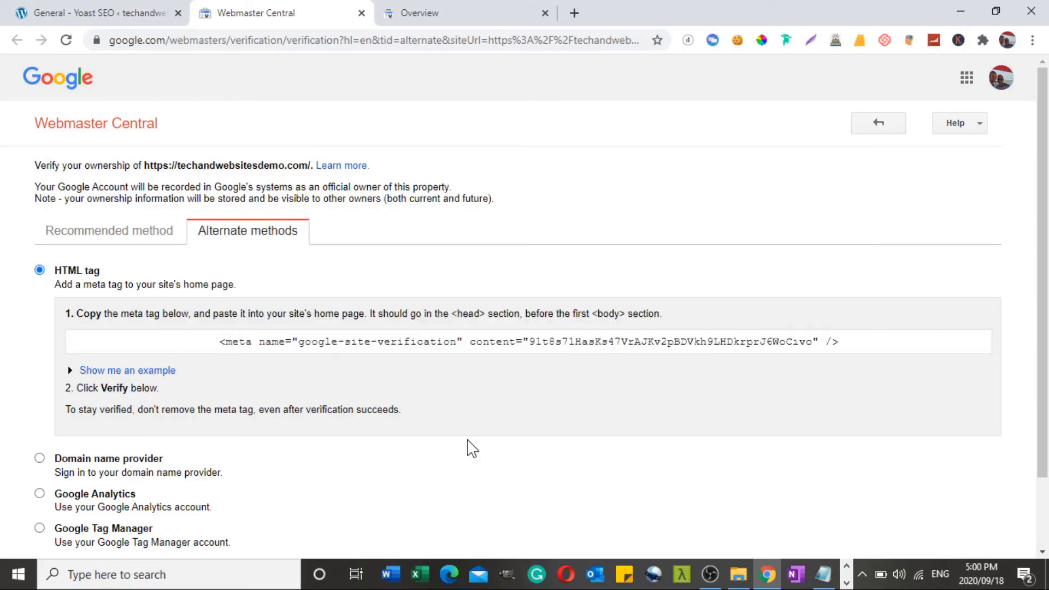
Copy the HTML meta tag from Webmaster Central into Yoast SEO's Google verification code field and save the changes
left_click(234, 341)
right_click(234, 341)
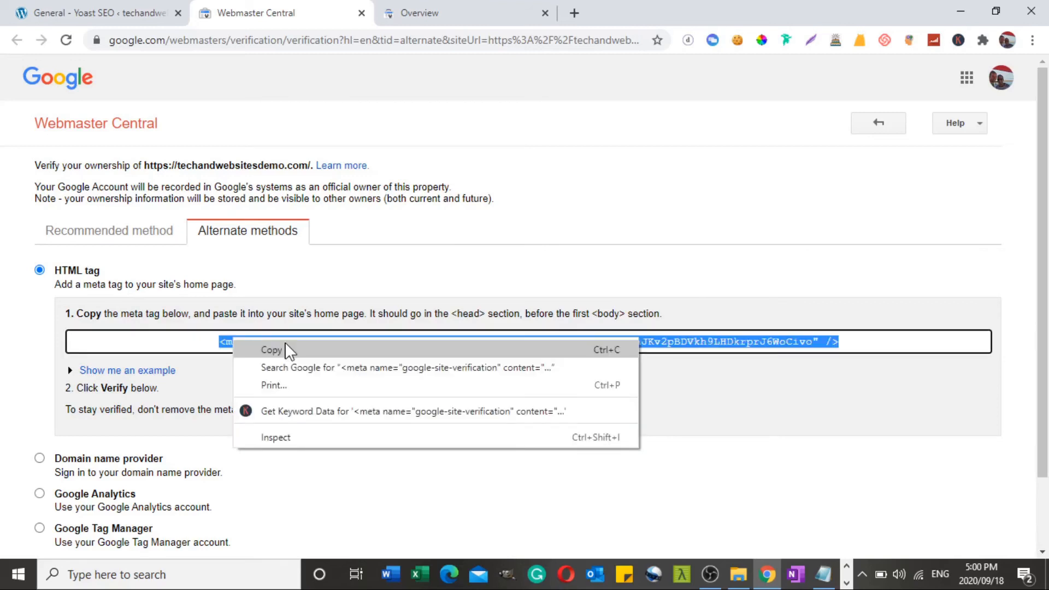
left_click(284, 350)
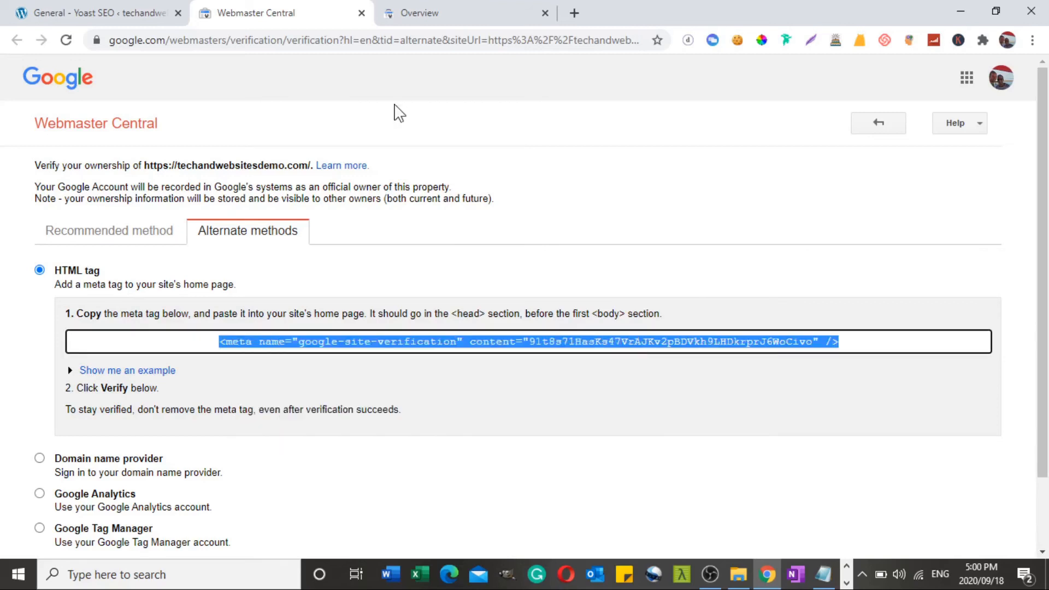
left_click(106, 9)
left_click(185, 460)
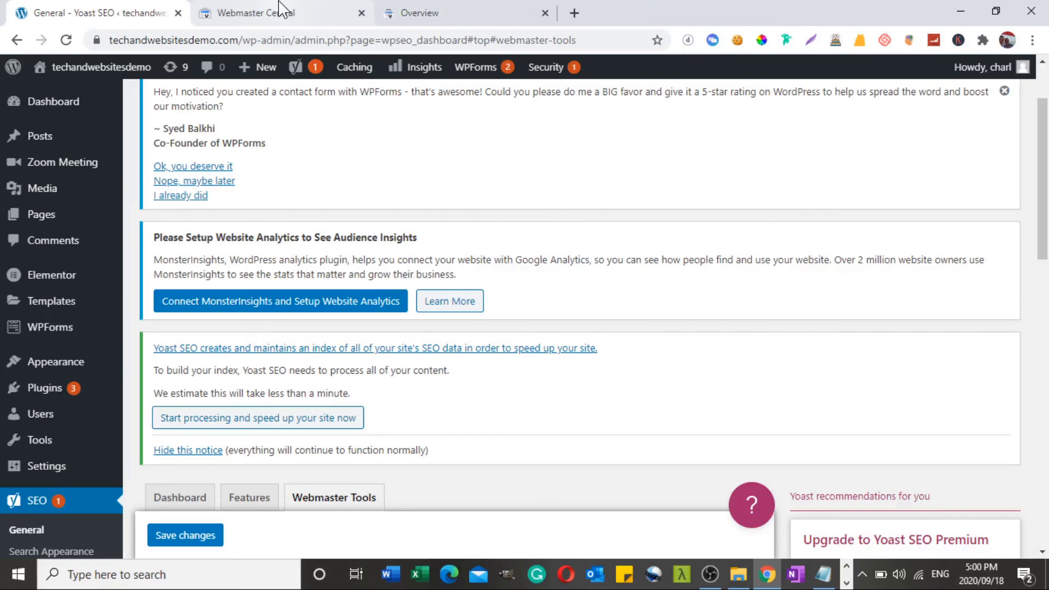
left_click(282, 8)
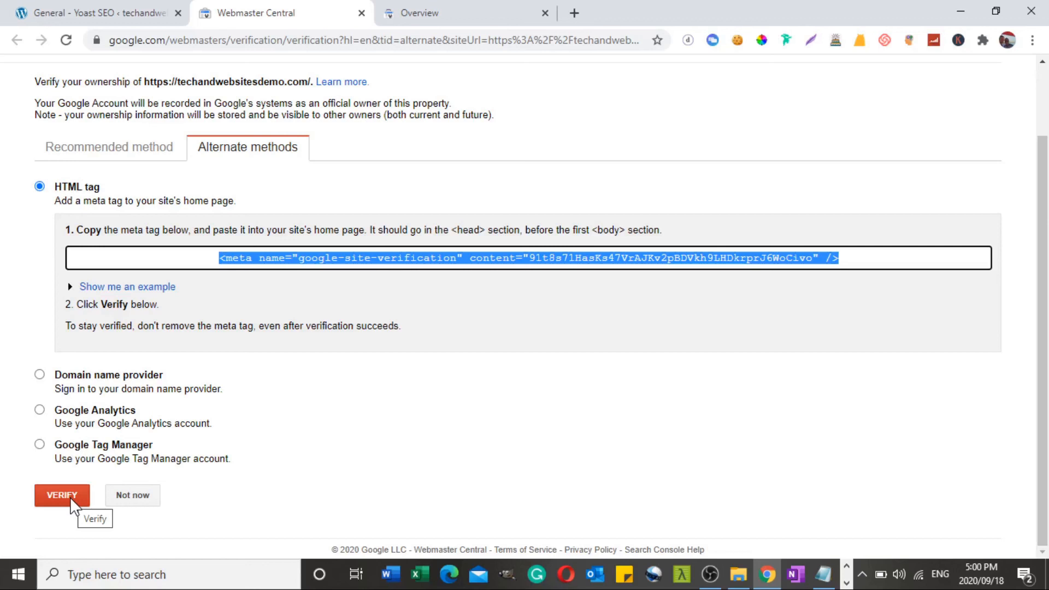
left_click(71, 496)
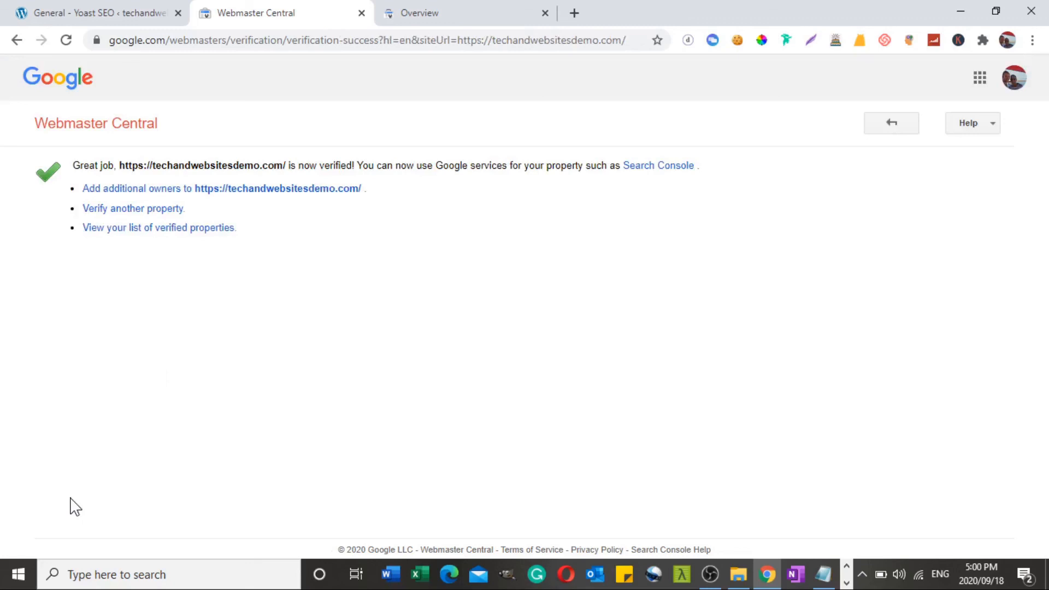